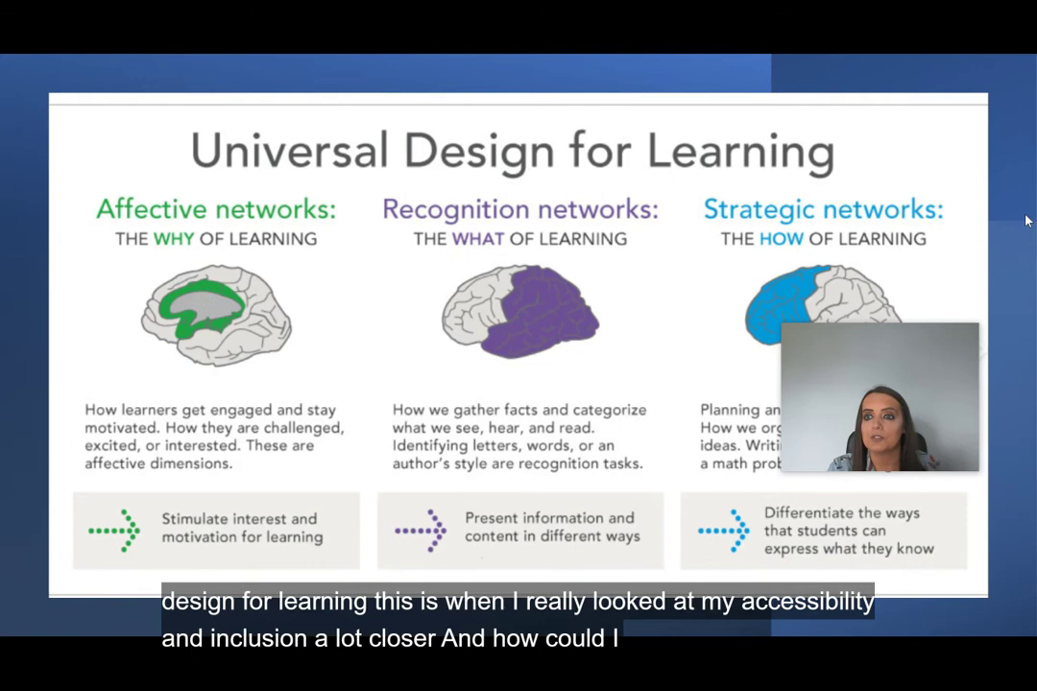
# Step: Advance the slideshow from Universal Design for Learning to the Simple Changes dyslexia tips slide
pyautogui.press('Right')
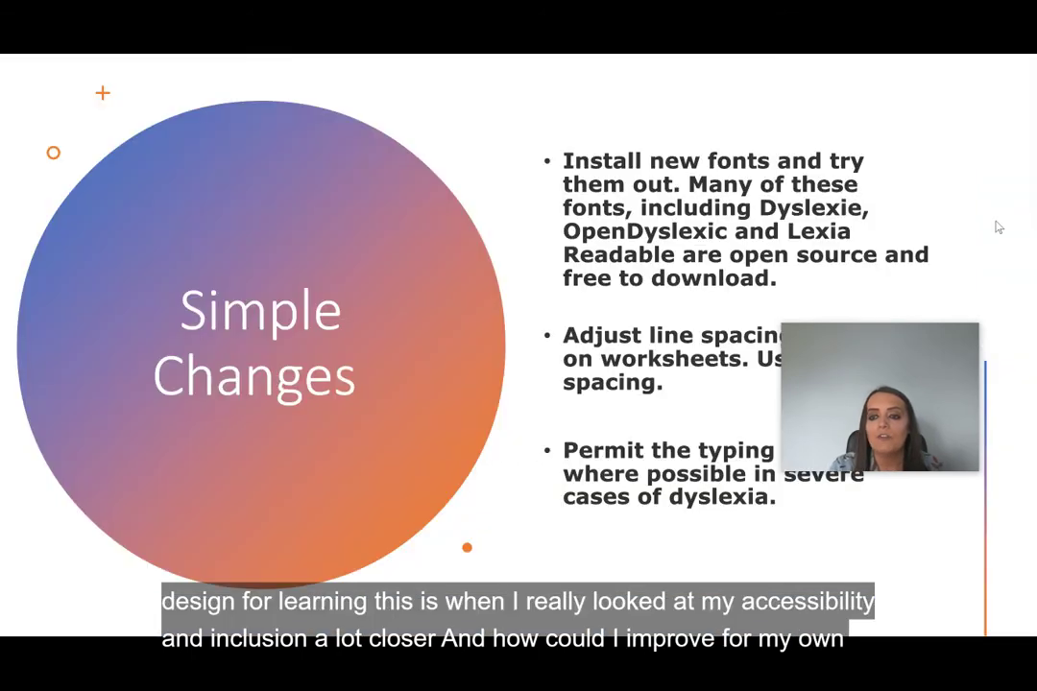
# Step: Move on to the Translate Options slide covering Google Docs Tools and Word Review translation
pyautogui.moveTo(917, 351)
pyautogui.moveTo(900, 382); pyautogui.dragTo(216, 475)
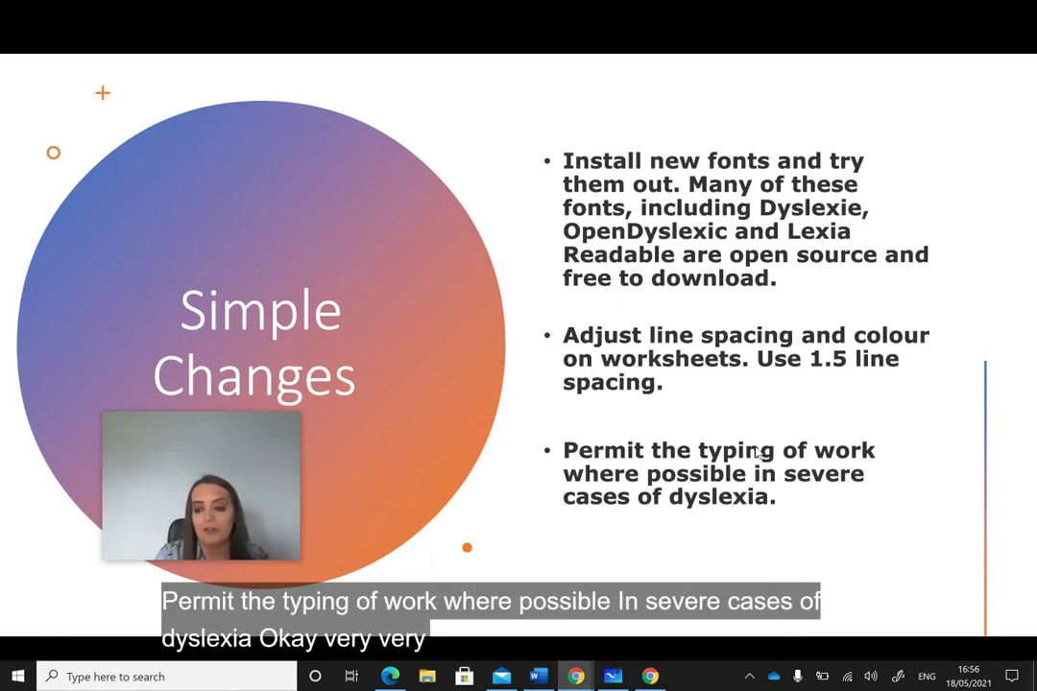
pyautogui.press('Right')
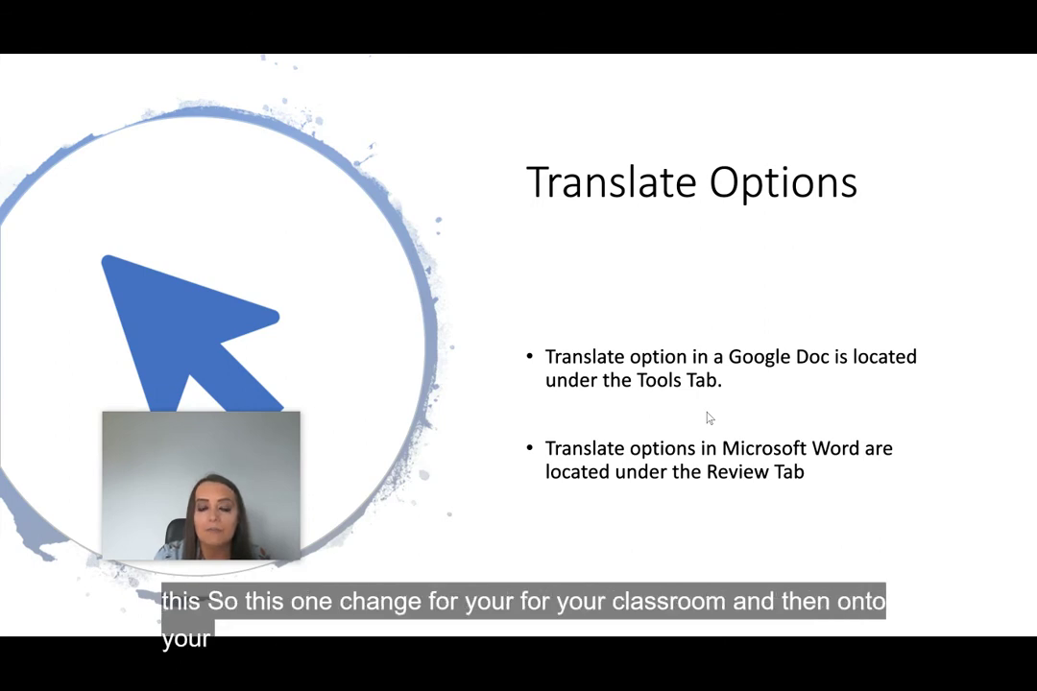
# Step: Go through the Voice Typing and Dictation slide to the yellow document-background tip slide
pyautogui.press('Right')
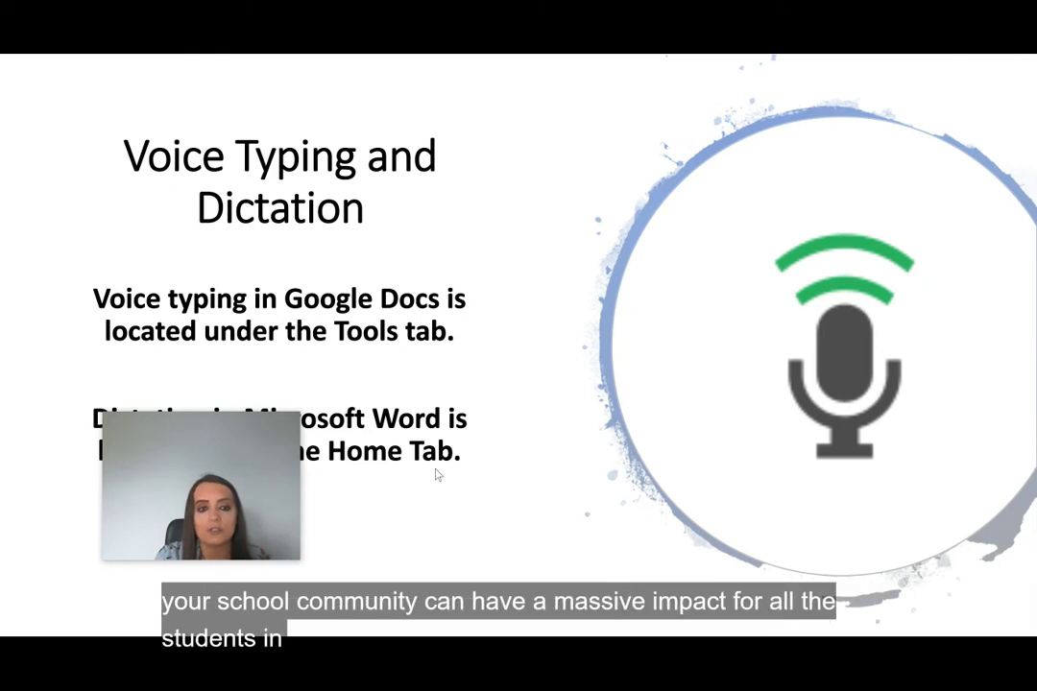
pyautogui.moveTo(215, 474); pyautogui.dragTo(650, 304)
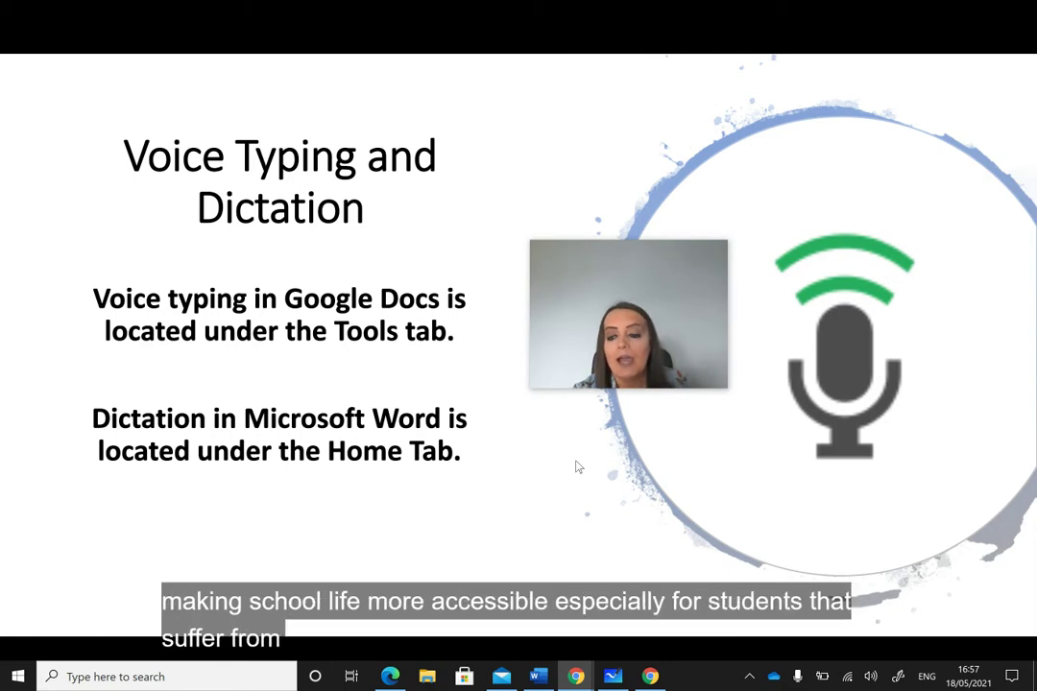
pyautogui.click(692, 419)
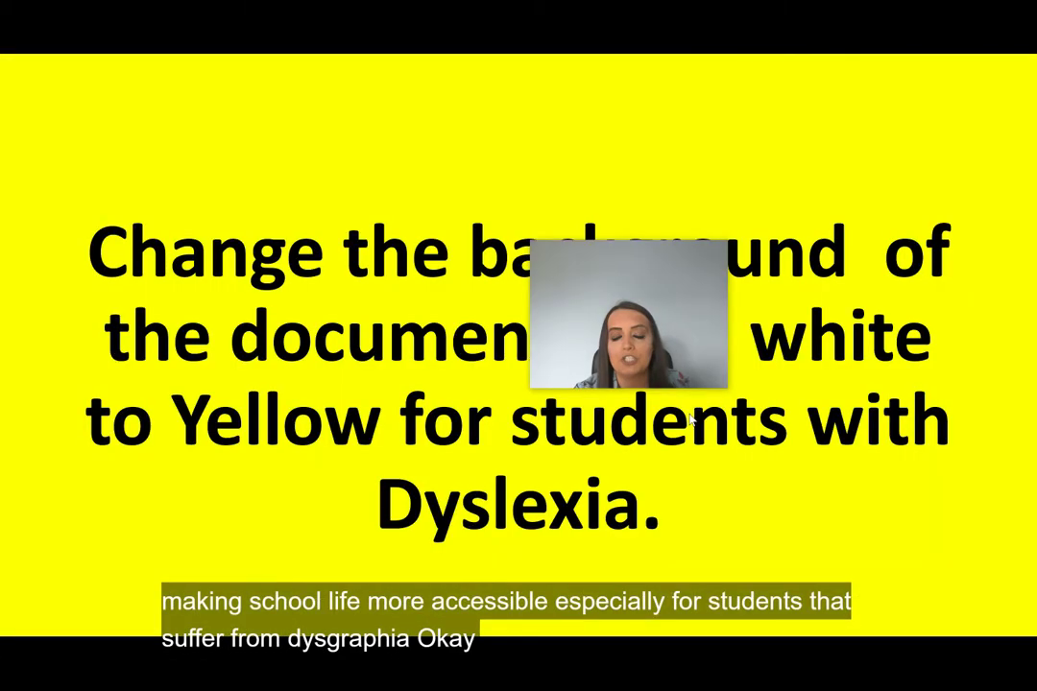
# Step: Exit full-screen so the slideshow plays inside the browser window
pyautogui.moveTo(631, 306); pyautogui.dragTo(862, 126)
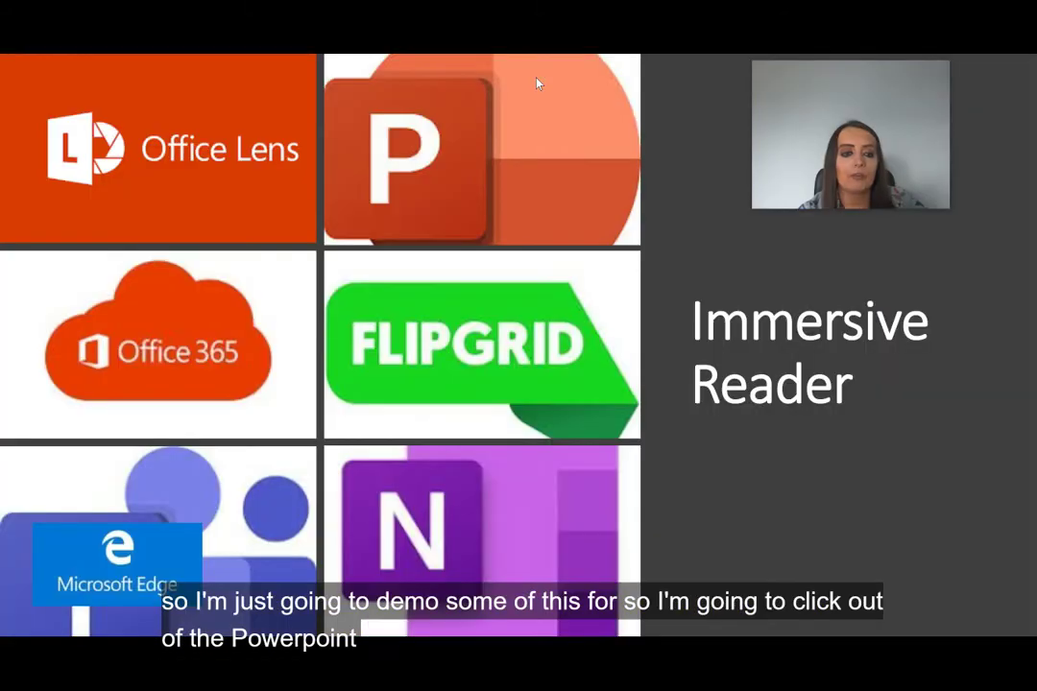
pyautogui.press('Escape')
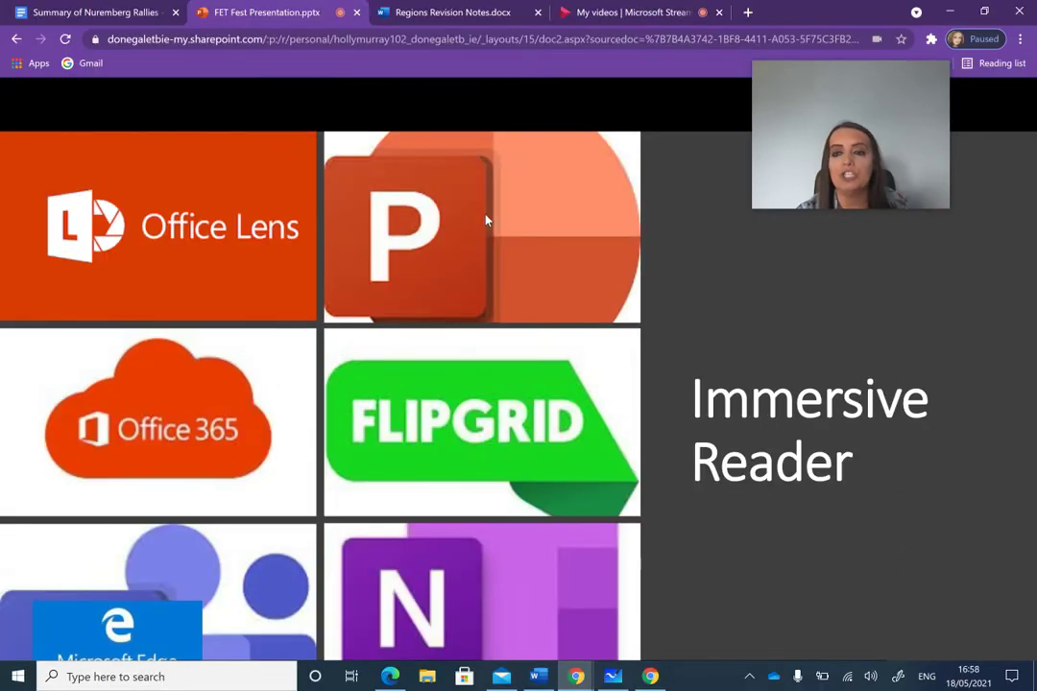
# Step: End the slideshow and switch to the yellow-page Summary of Nuremberg Rallies Google Doc
pyautogui.press('Escape')
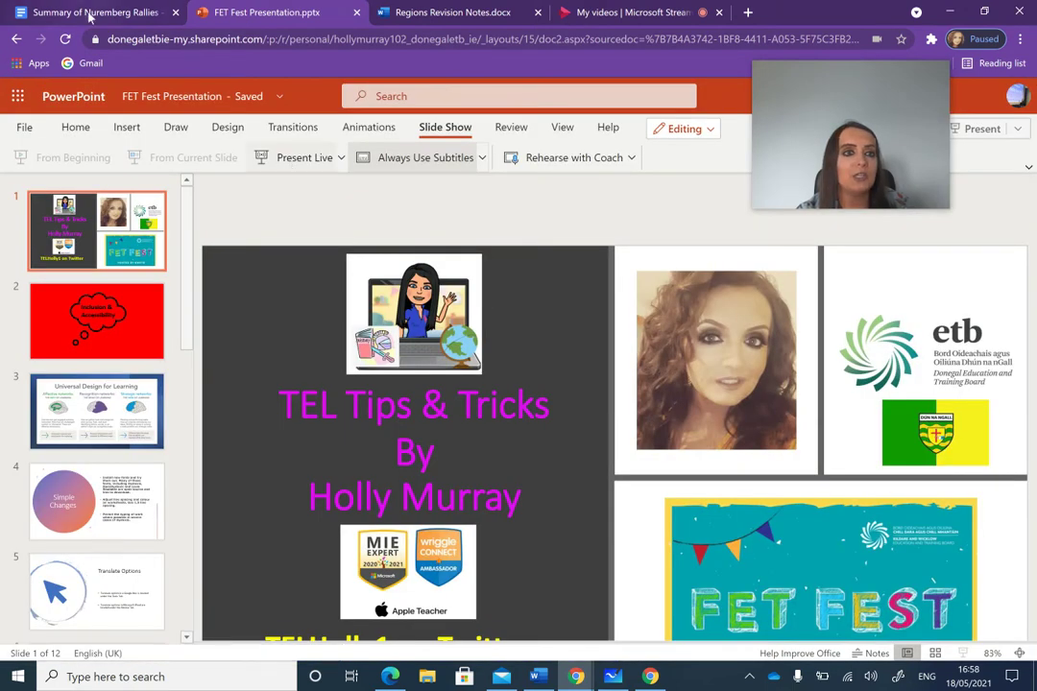
pyautogui.click(102, 12)
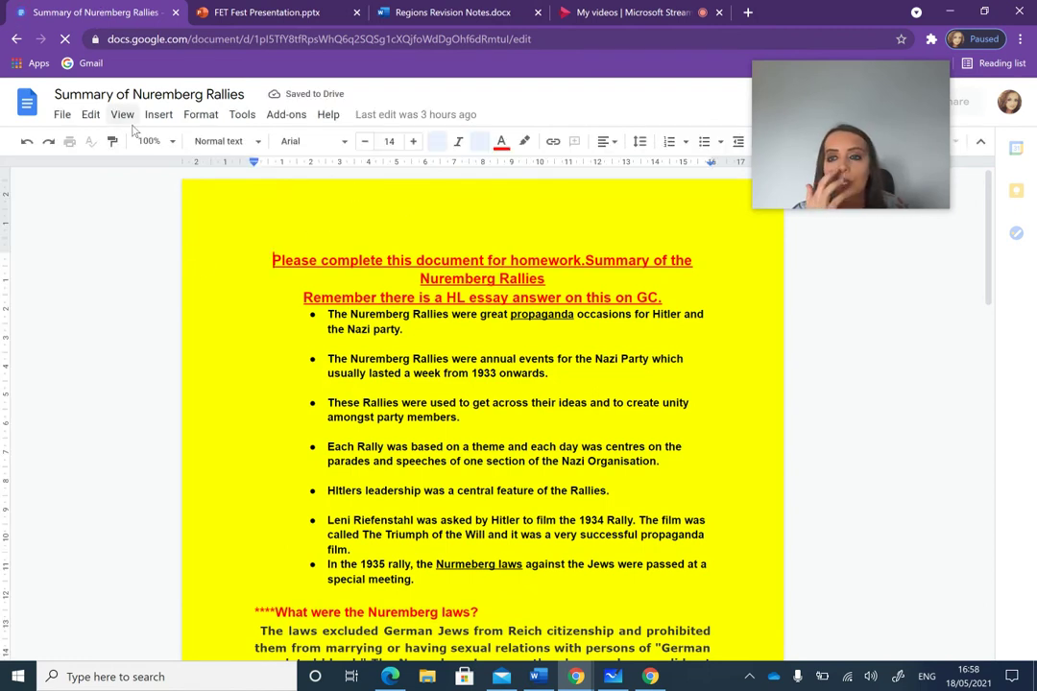
pyautogui.click(63, 116)
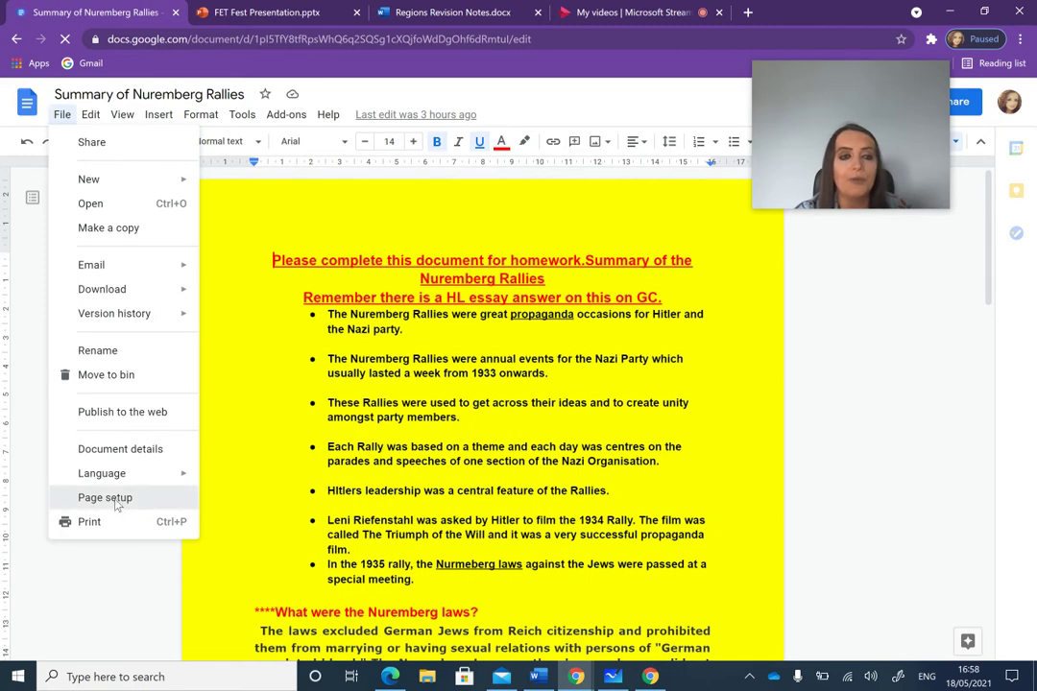
pyautogui.click(110, 497)
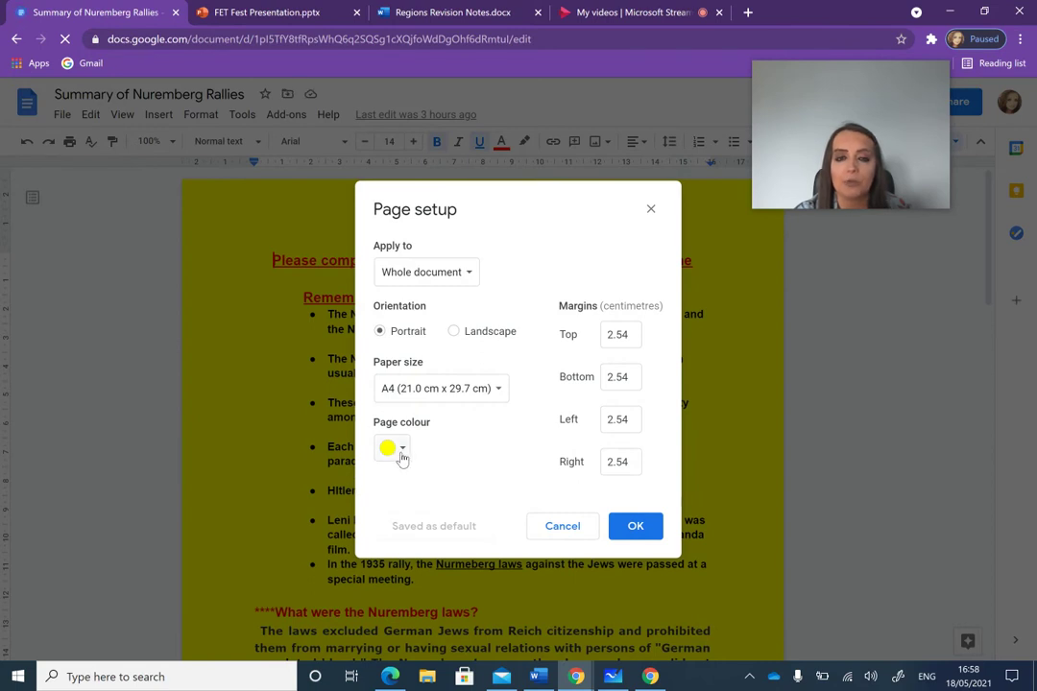
pyautogui.click(402, 452)
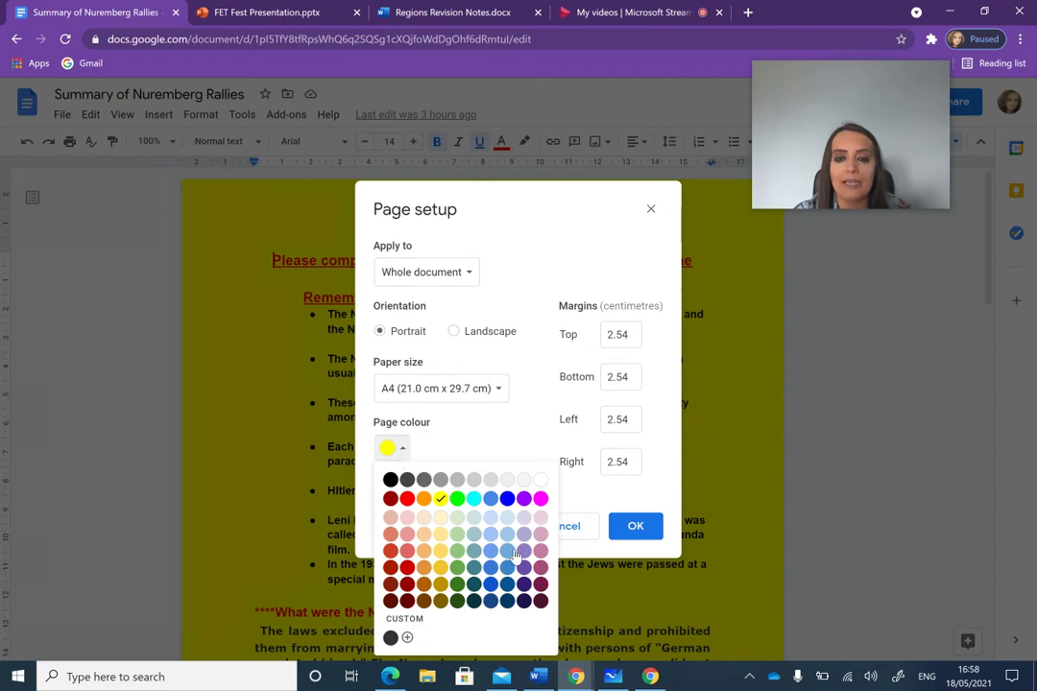
pyautogui.click(660, 492)
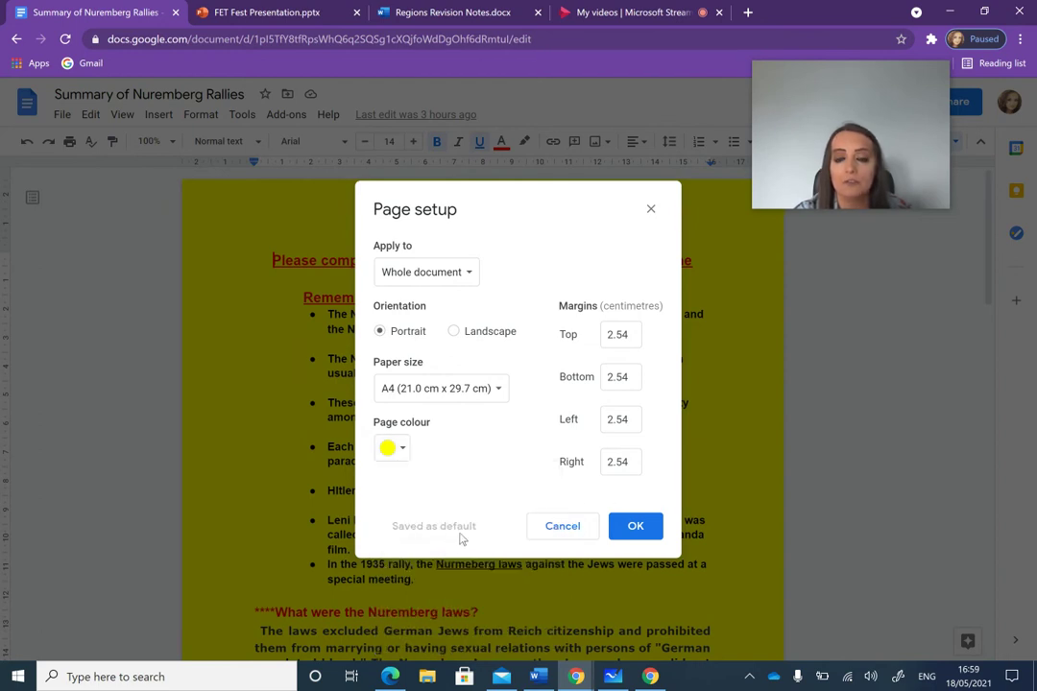
pyautogui.click(622, 527)
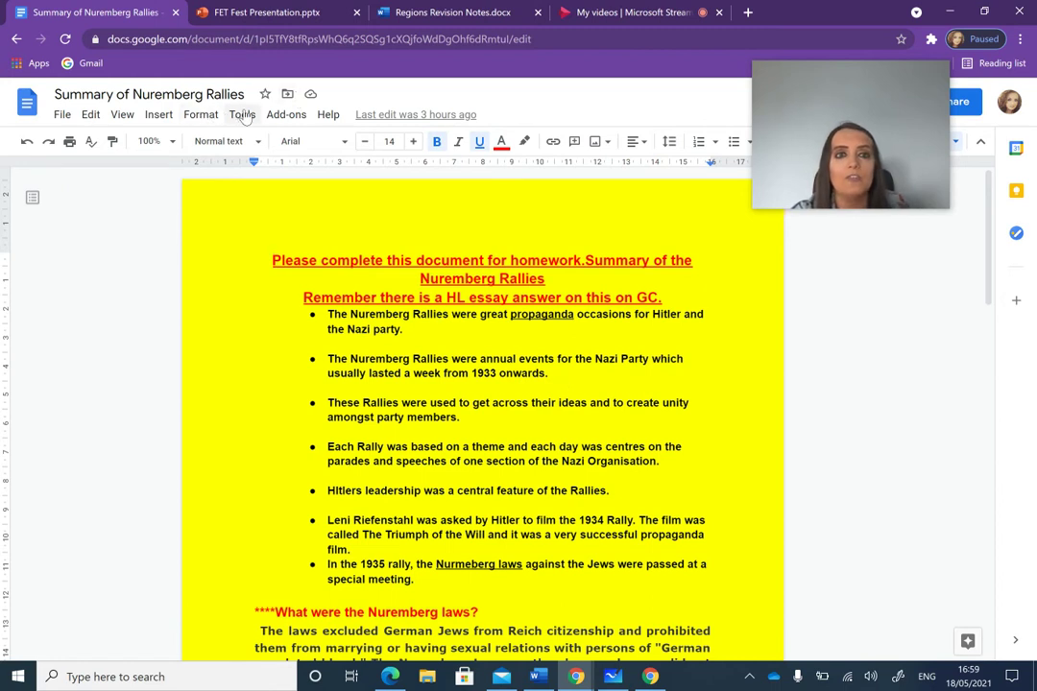
# Step: Create an Arabic translated copy of the Nuremberg Rallies summary, then return to the English original
pyautogui.click(242, 115)
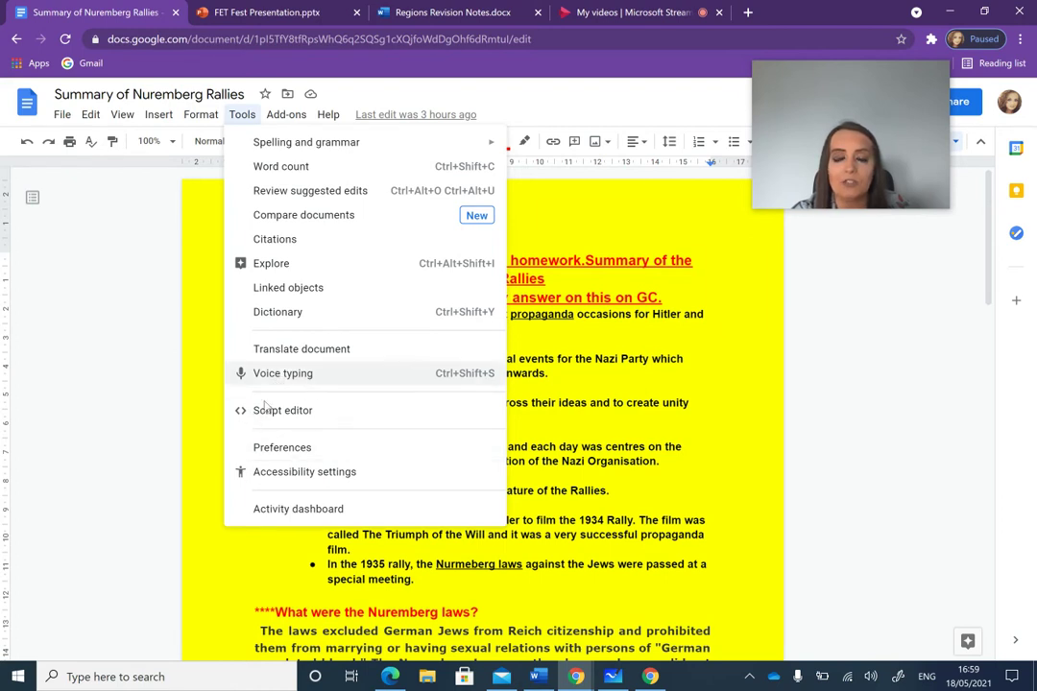
pyautogui.click(292, 351)
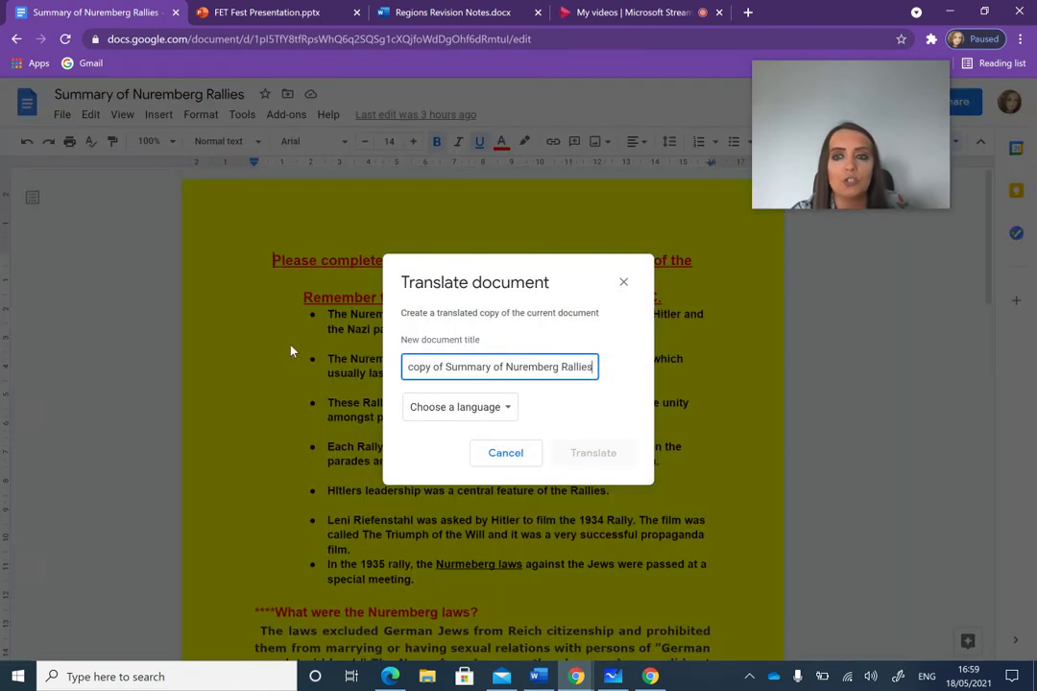
pyautogui.click(482, 407)
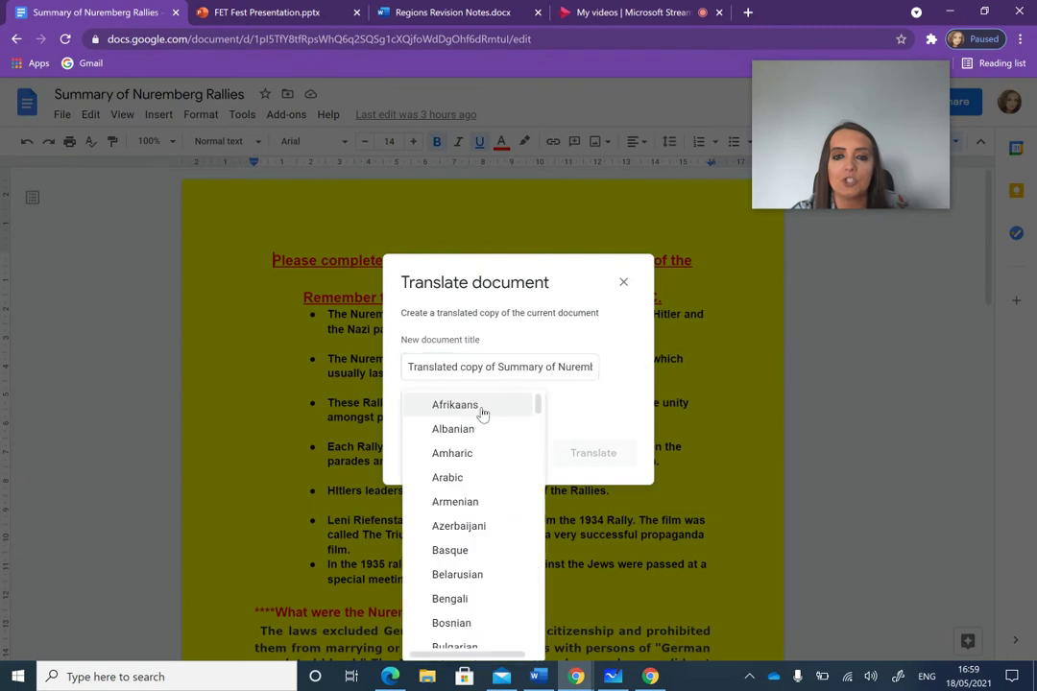
pyautogui.click(461, 484)
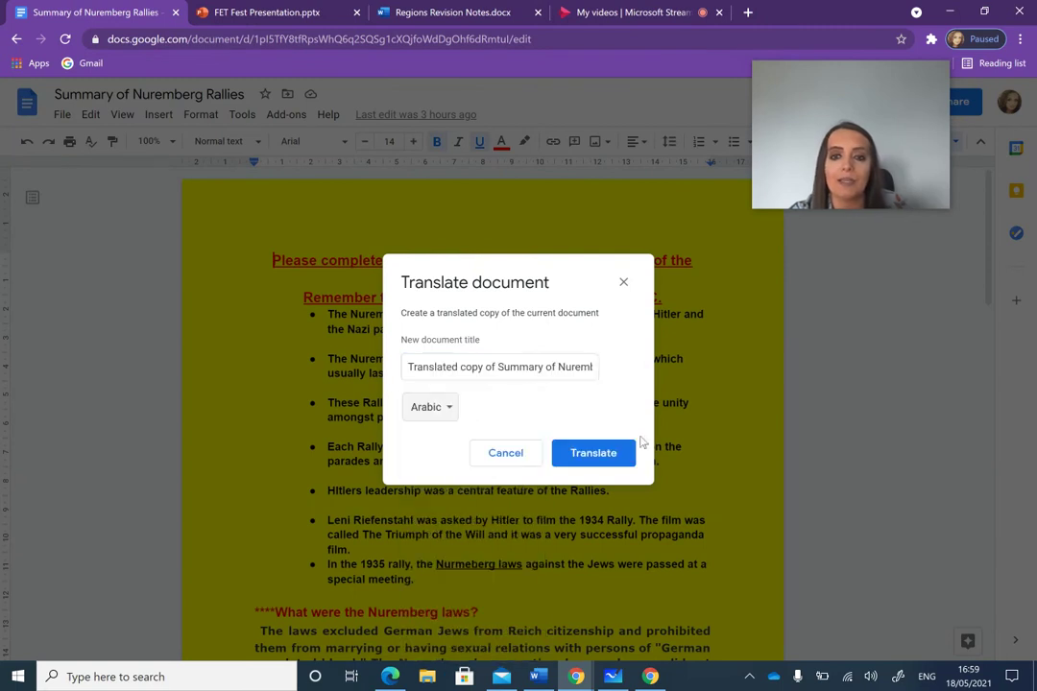
pyautogui.click(615, 456)
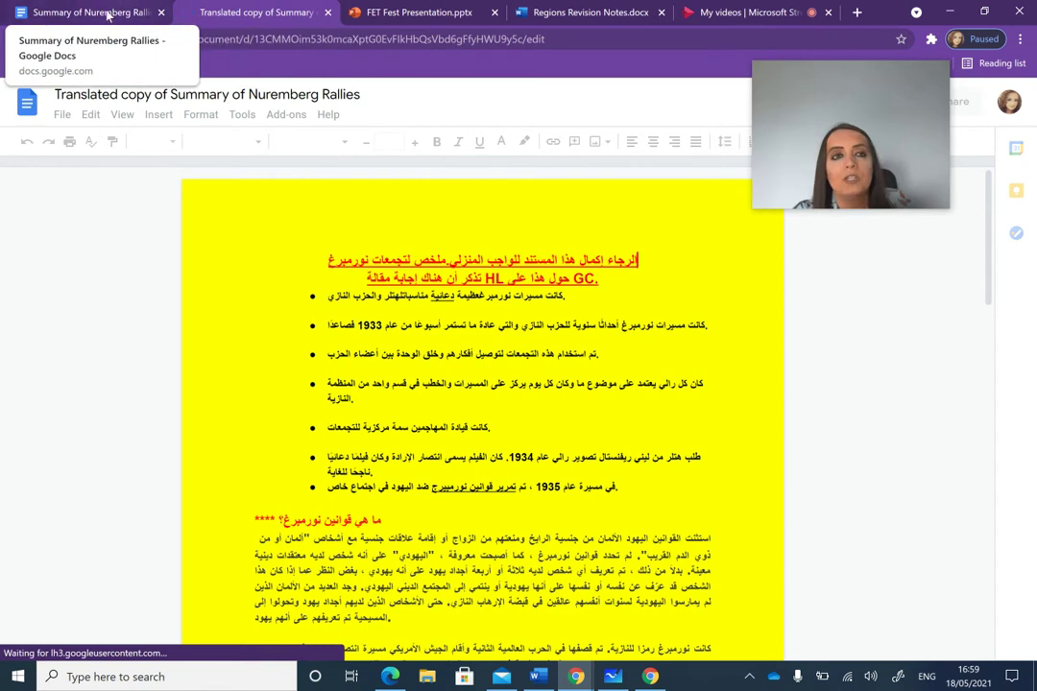
pyautogui.click(108, 13)
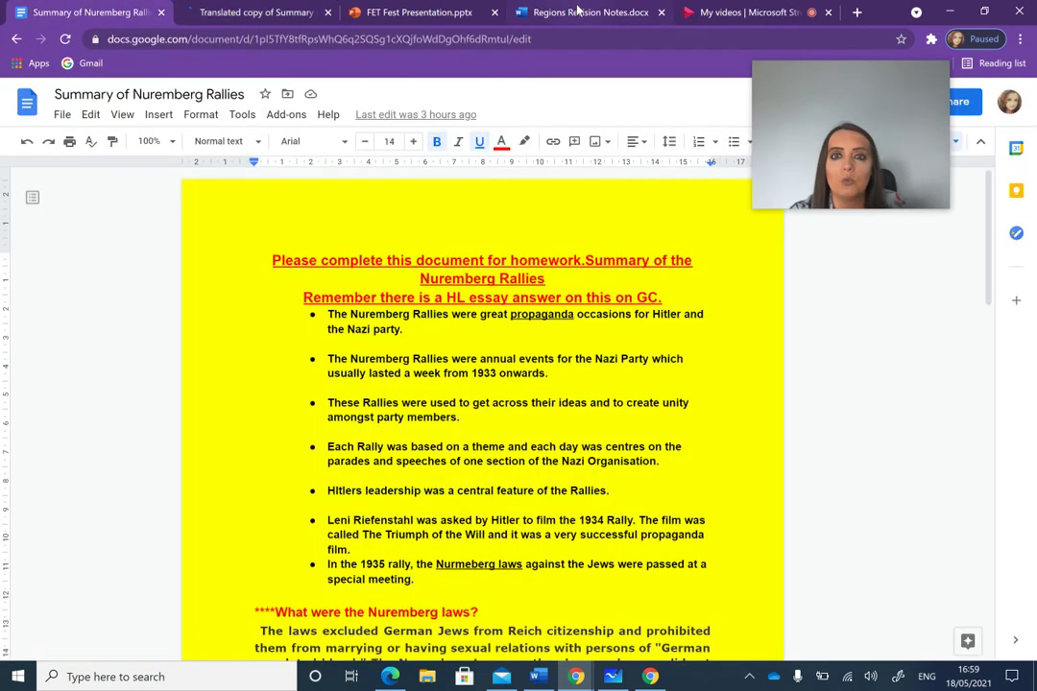
# Step: Bring up the Life in Nazi Germany document in Word and set its page color to yellow
pyautogui.click(579, 13)
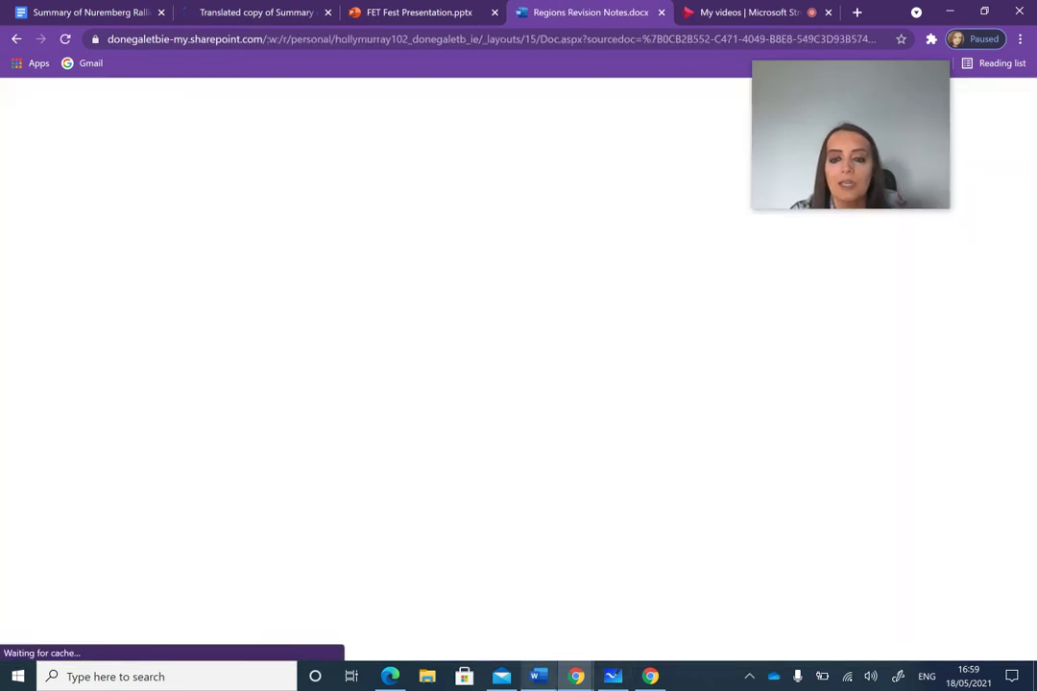
pyautogui.click(539, 677)
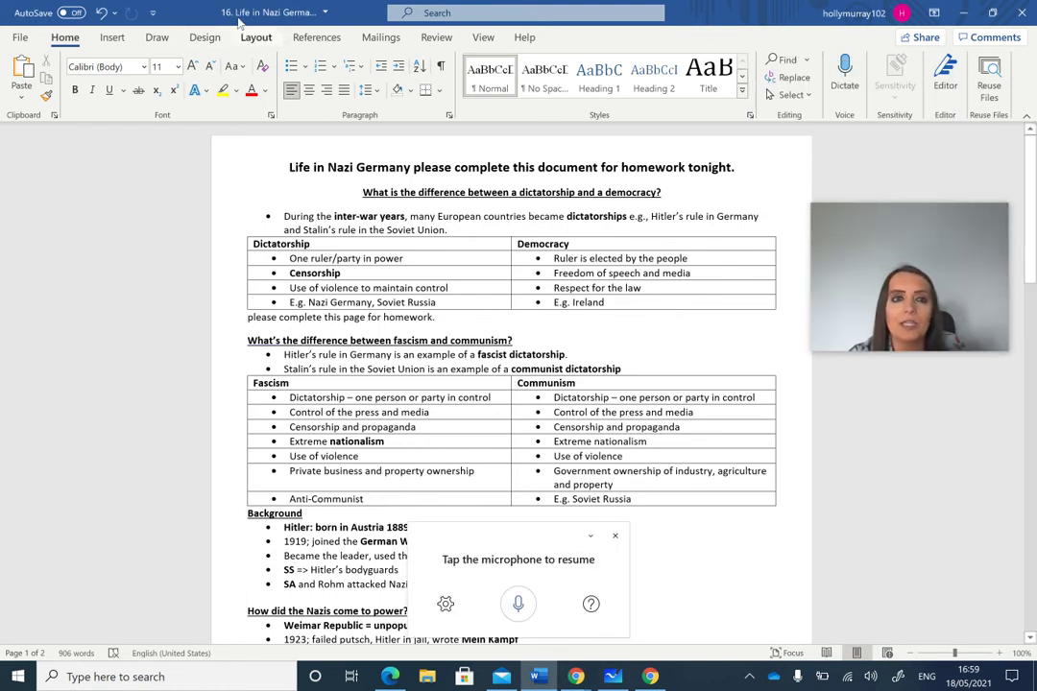
pyautogui.click(208, 45)
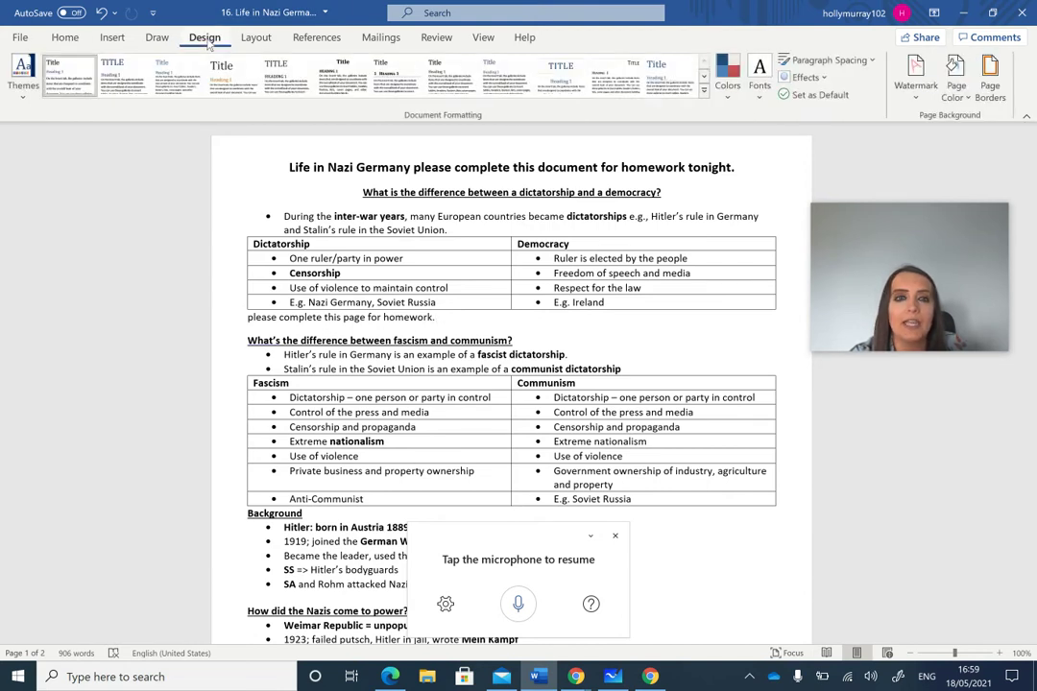
pyautogui.click(957, 87)
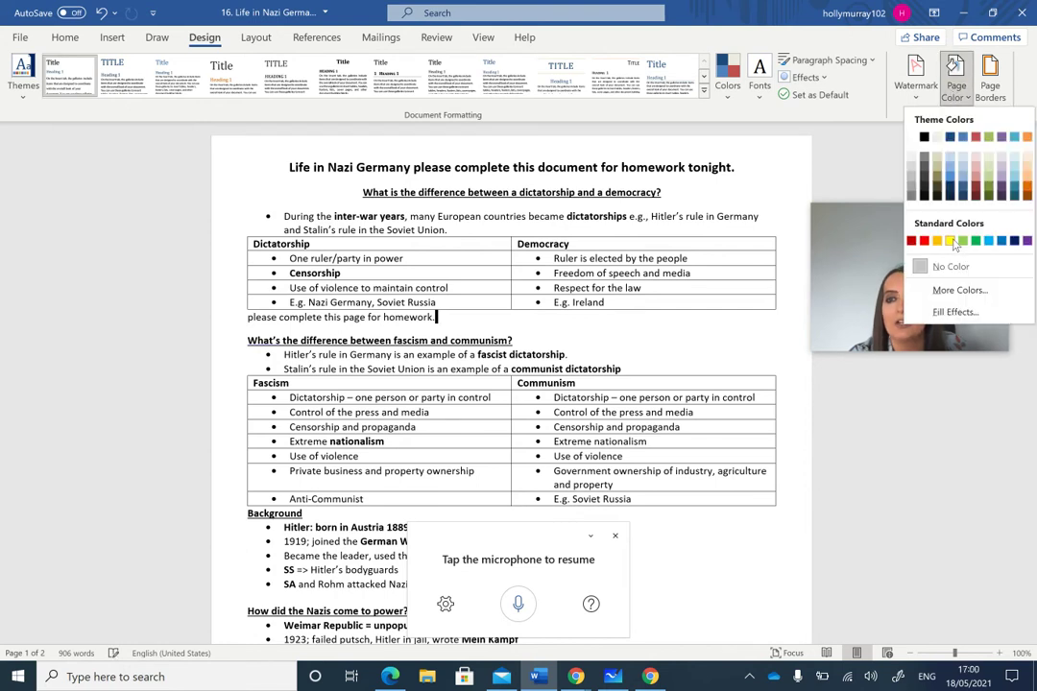
pyautogui.click(951, 241)
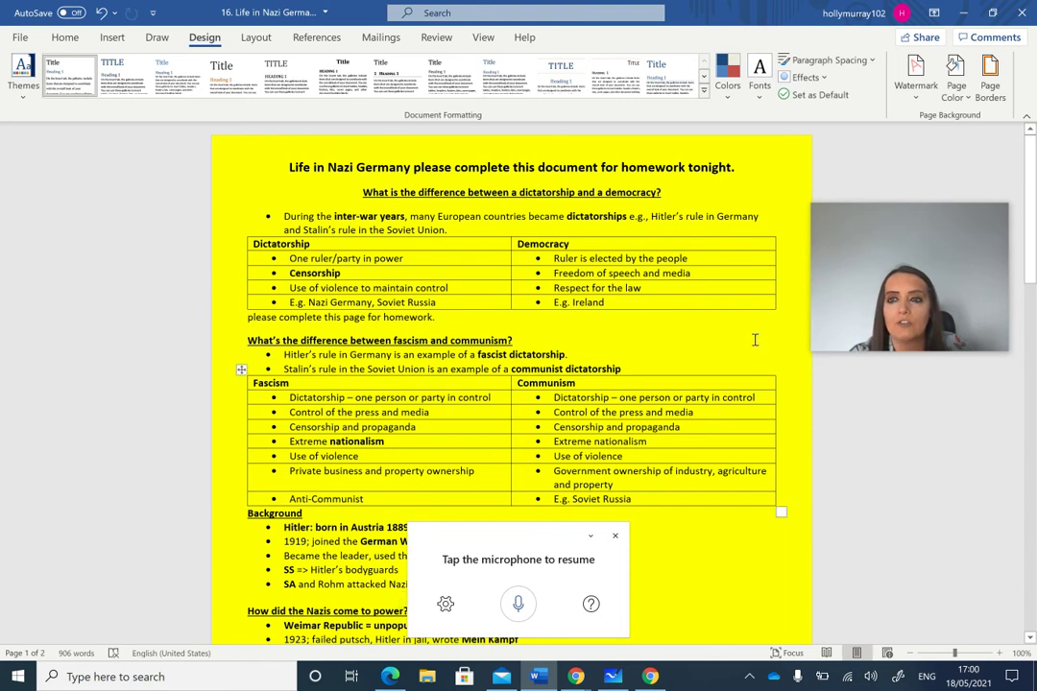
pyautogui.click(442, 317)
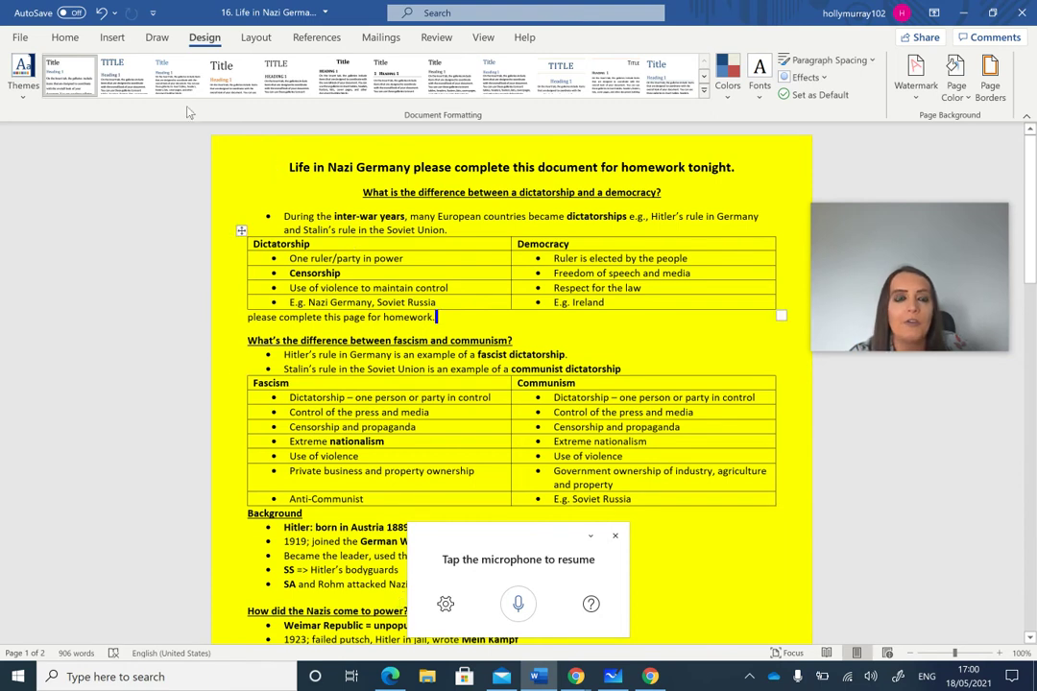
pyautogui.click(66, 39)
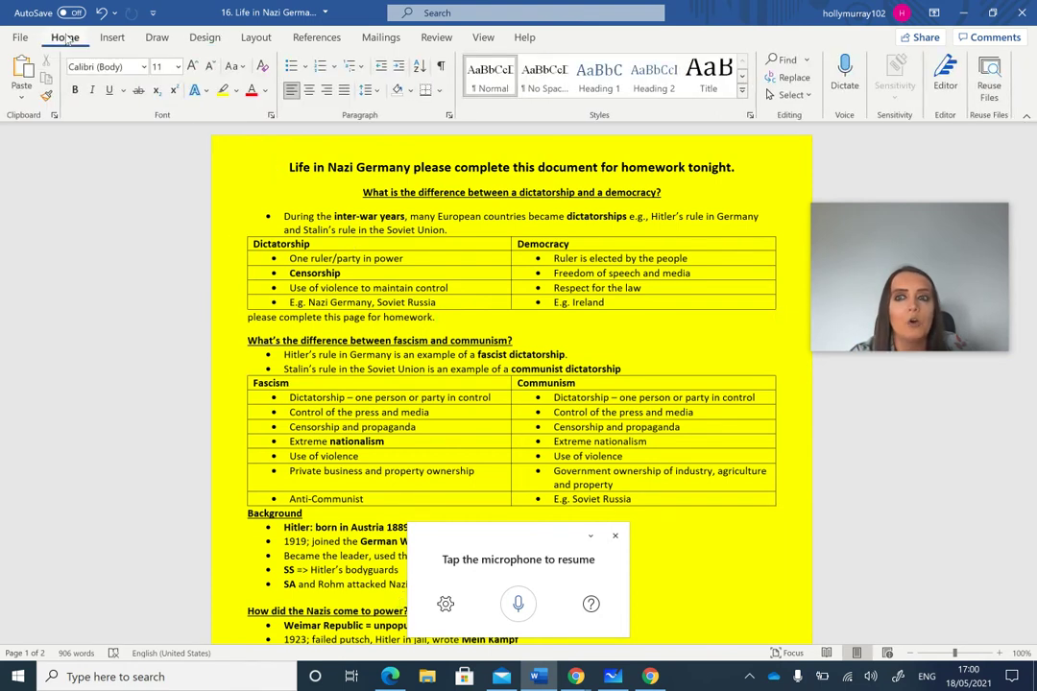
# Step: Dictate 'Please complete this page for homework tonight.', then switch to the Regions Revision Notes browser window
pyautogui.click(846, 74)
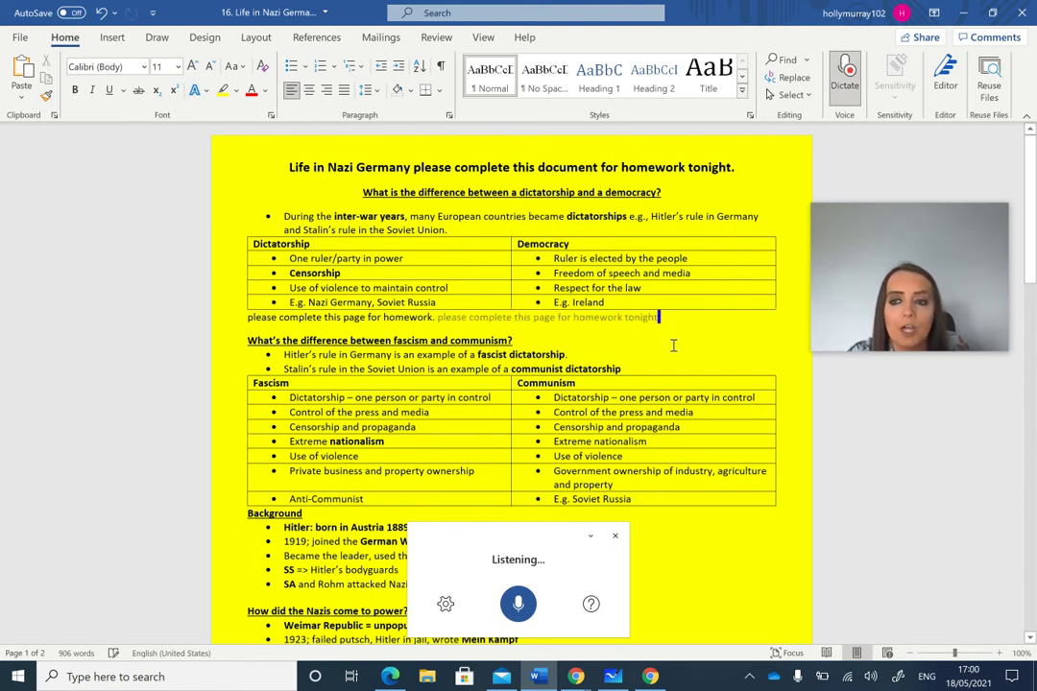
pyautogui.click(519, 603)
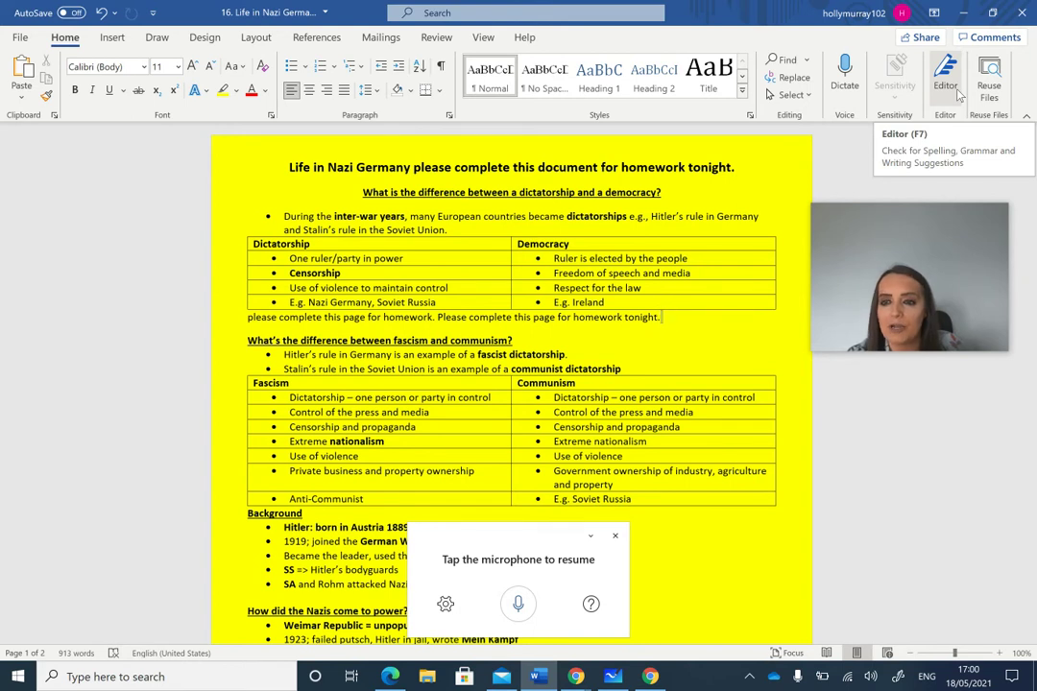
pyautogui.click(575, 677)
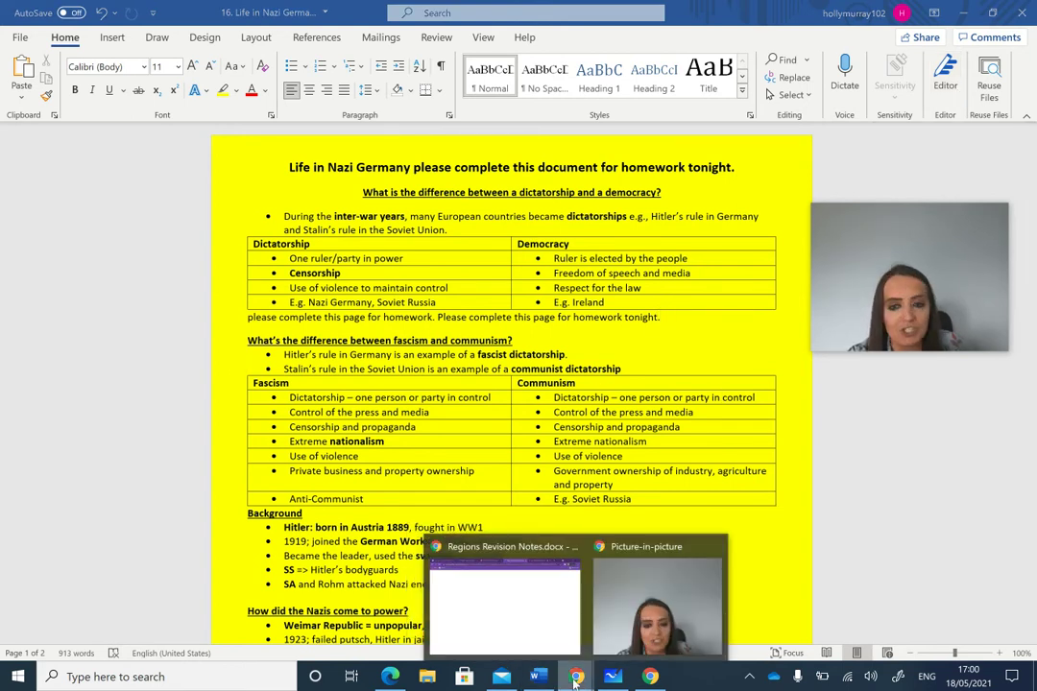
pyautogui.click(497, 556)
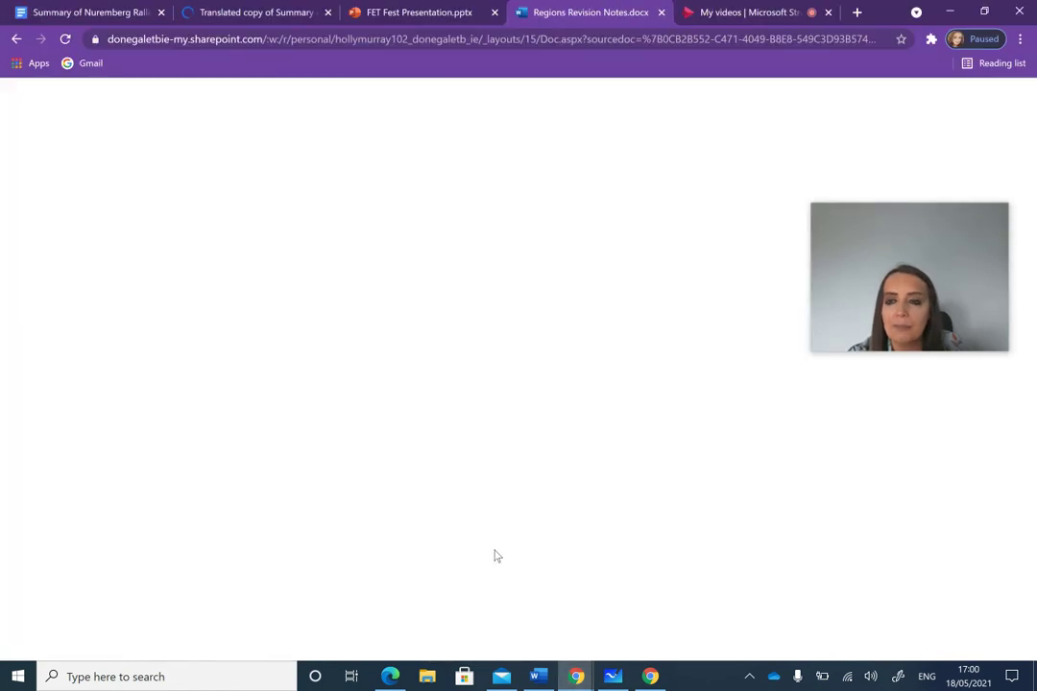